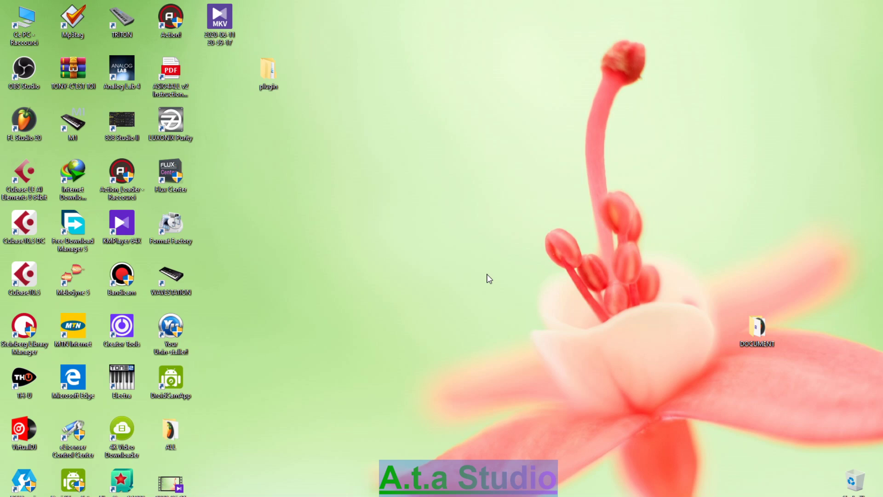
Open the desktop plugin folder down to Viva.WiN\x64\x64 and resize its window to leave room beside it.
double_click(267, 71)
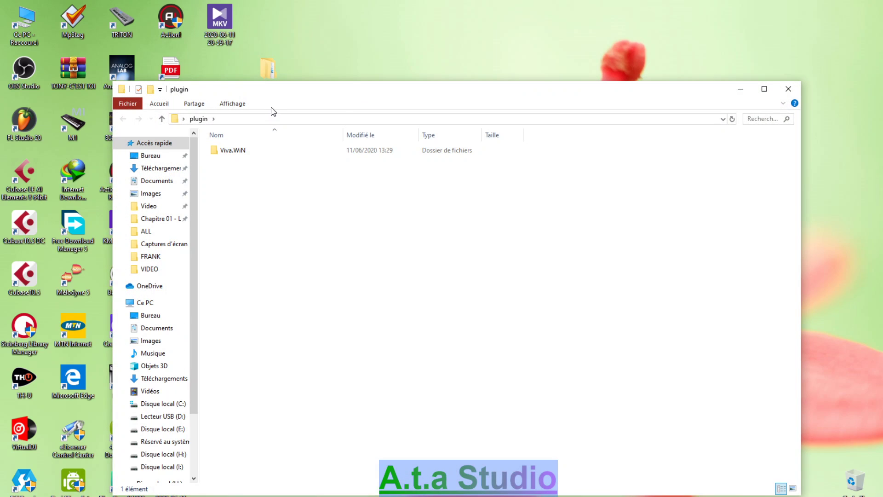
drag(278, 96, 410, 113)
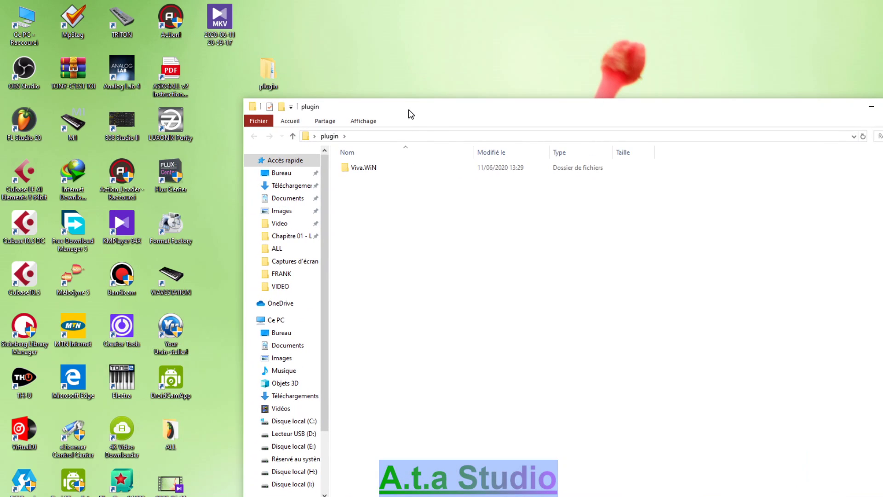
double_click(370, 169)
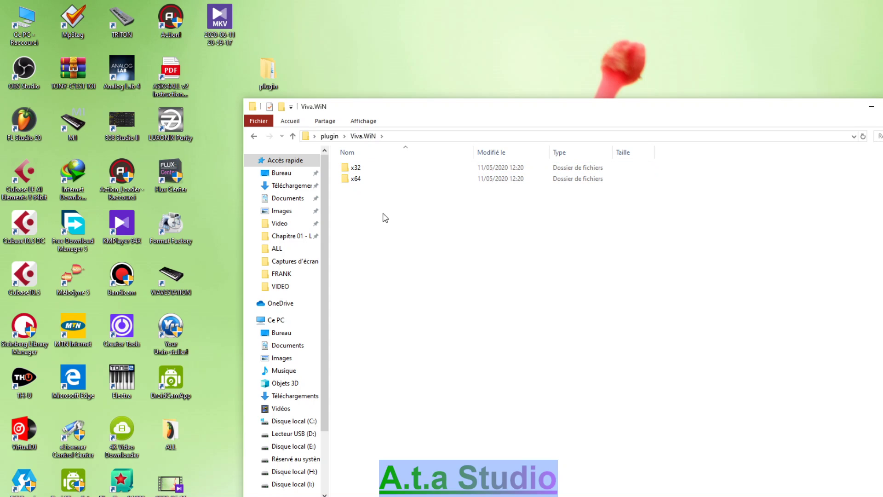
double_click(362, 182)
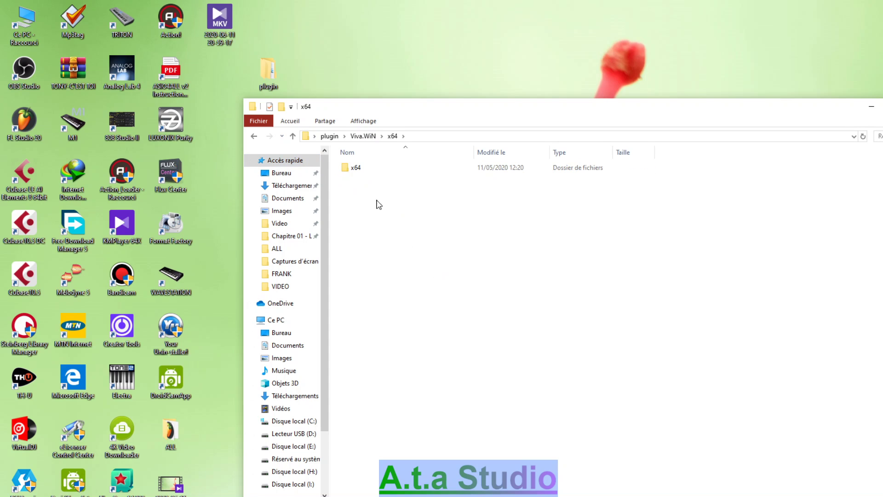
double_click(361, 168)
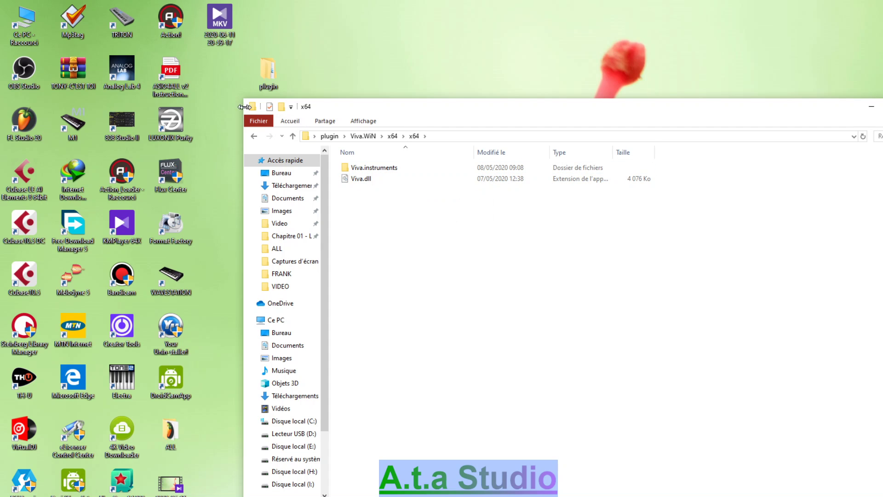
drag(244, 107, 432, 106)
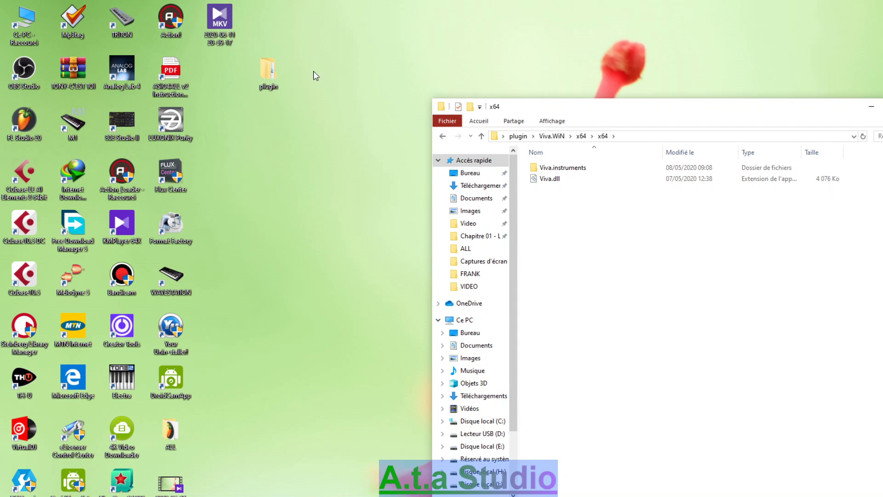
Open C:\Programmes\Steinberg\vstplugins in a second File Explorer window.
double_click(24, 23)
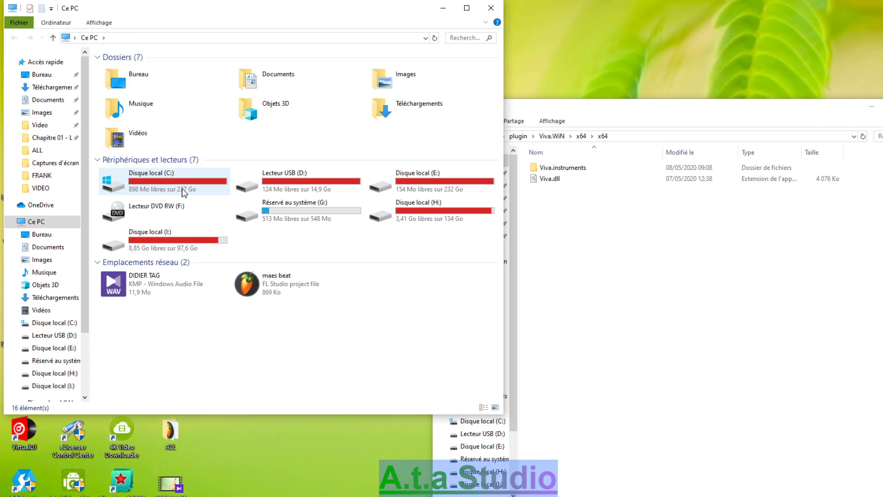
double_click(184, 192)
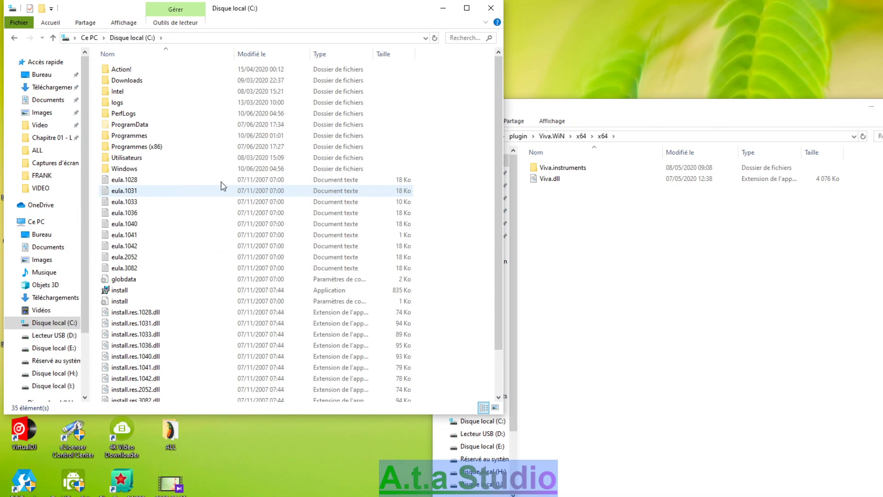
click(598, 119)
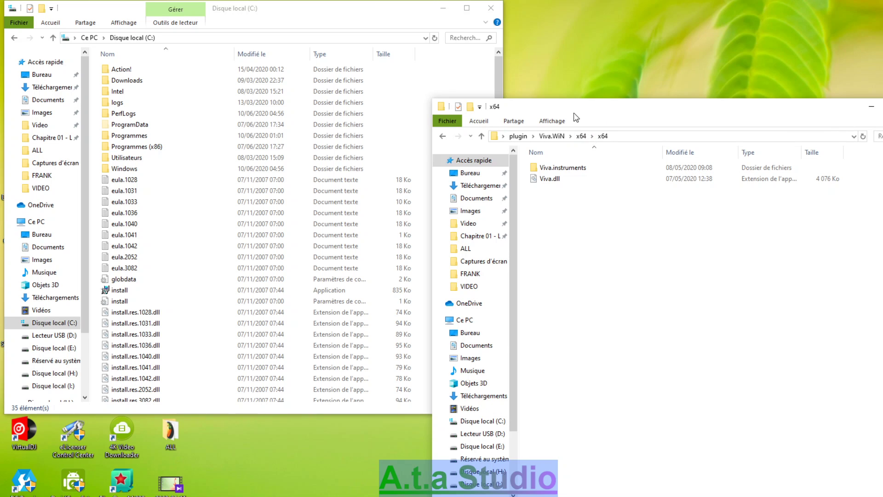
double_click(138, 136)
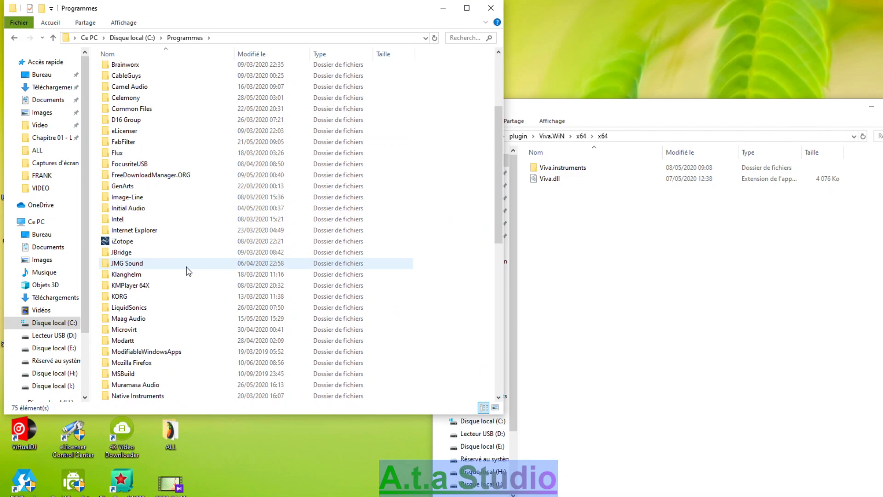
scroll(164, 346, down, 2)
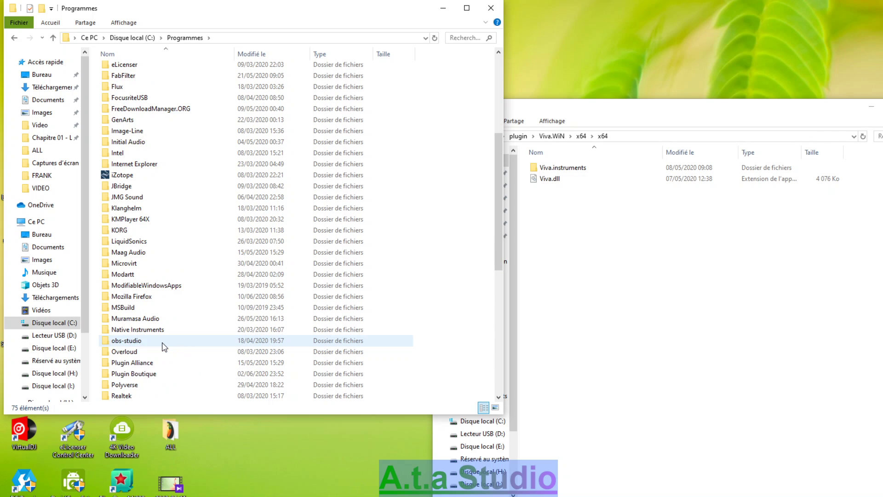
scroll(164, 346, down, 4)
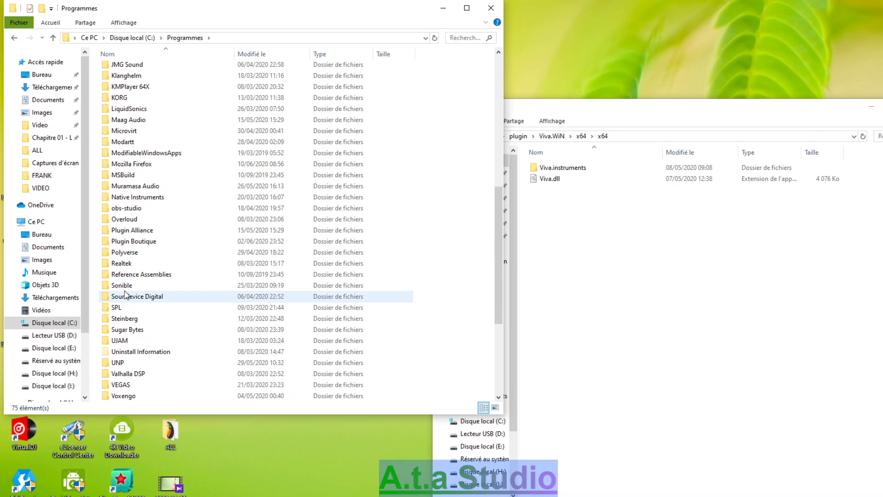
scroll(166, 386, down, 2)
scroll(166, 386, up, 2)
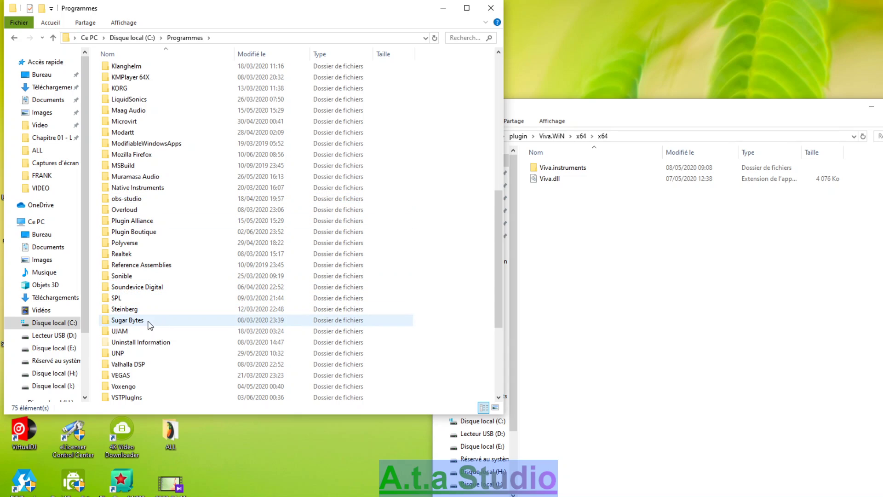
double_click(126, 312)
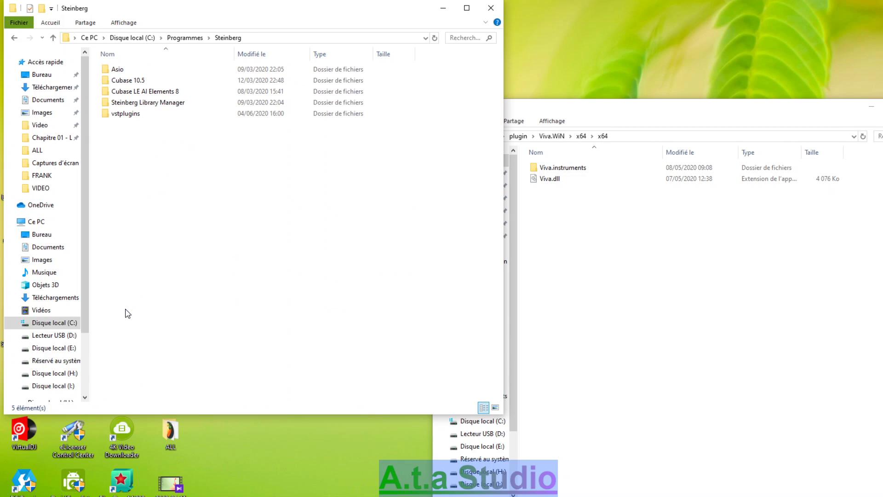
double_click(133, 116)
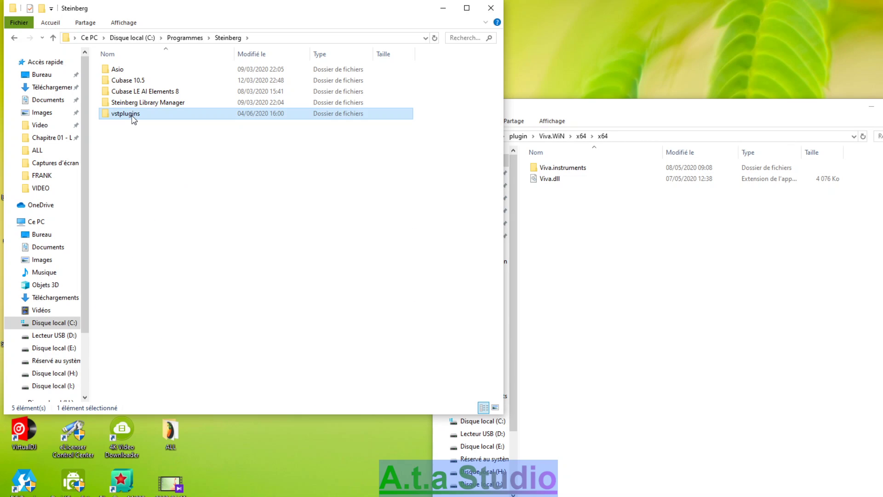
Cut the Viva.instruments folder and Viva.dll from the inner x64 folder.
click(570, 207)
mouse_move(591, 187)
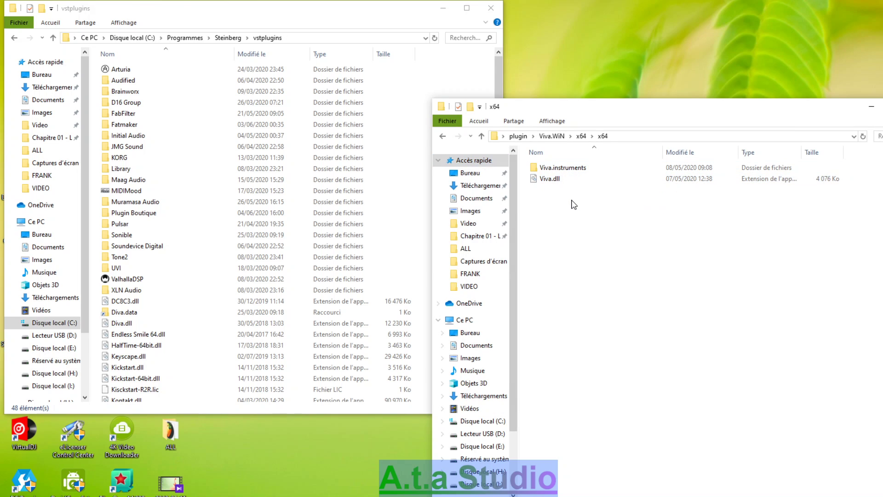
drag(573, 205, 548, 169)
right_click(548, 170)
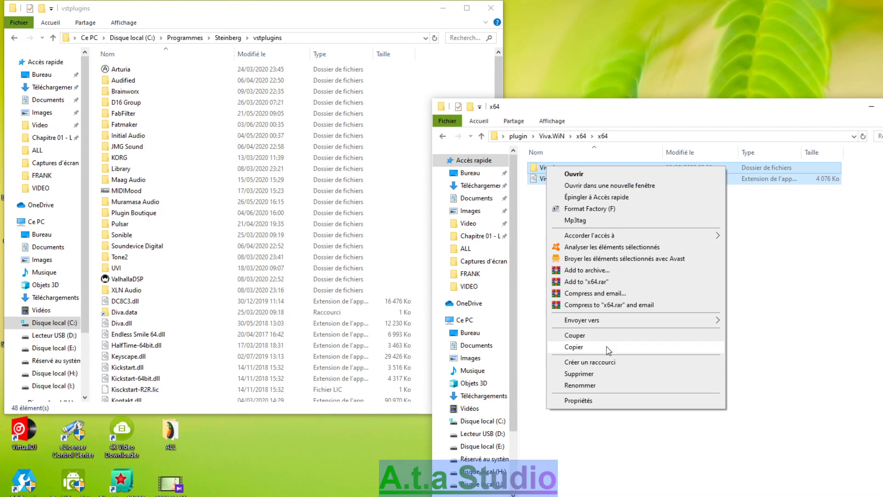
click(575, 335)
Paste the 64-bit Viva files into Programmes\Steinberg\vstplugins, granting administrator permission for all current items, and check the folder's contents.
click(100, 233)
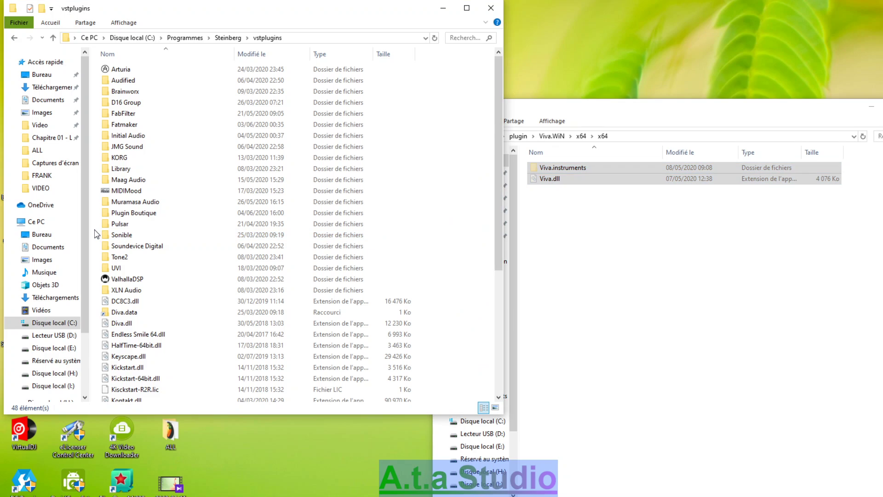
right_click(96, 231)
click(135, 304)
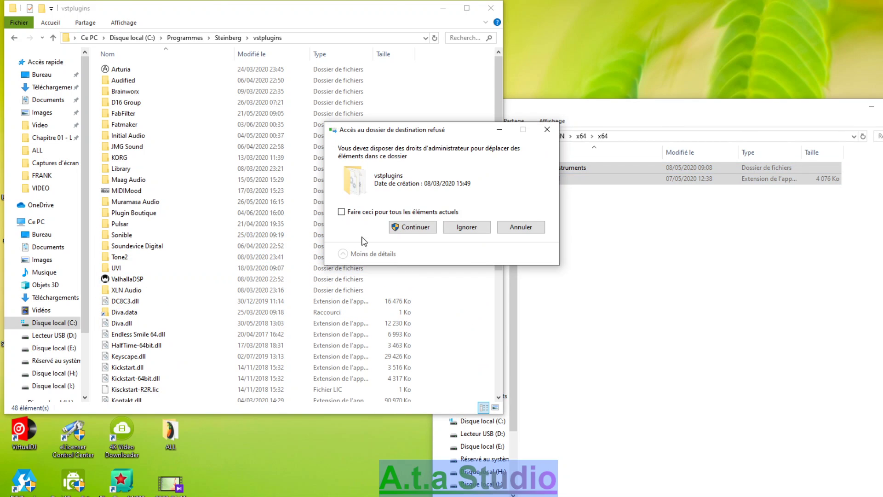
click(370, 213)
click(414, 227)
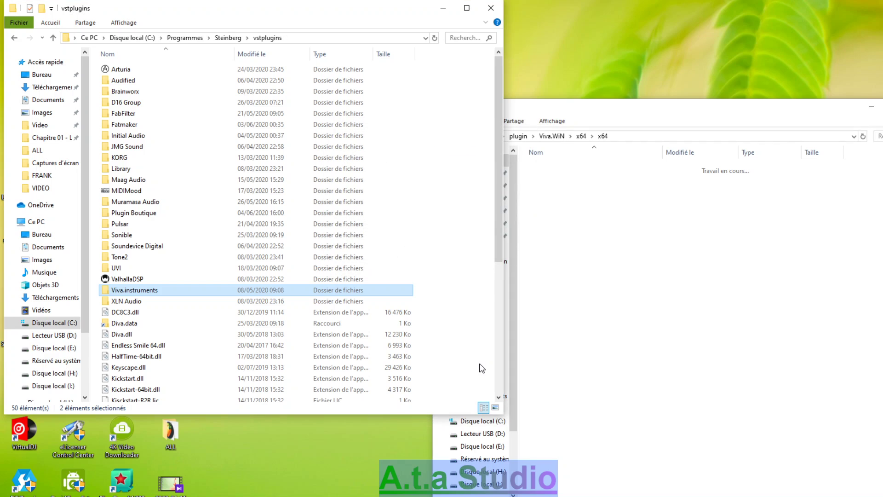
click(609, 235)
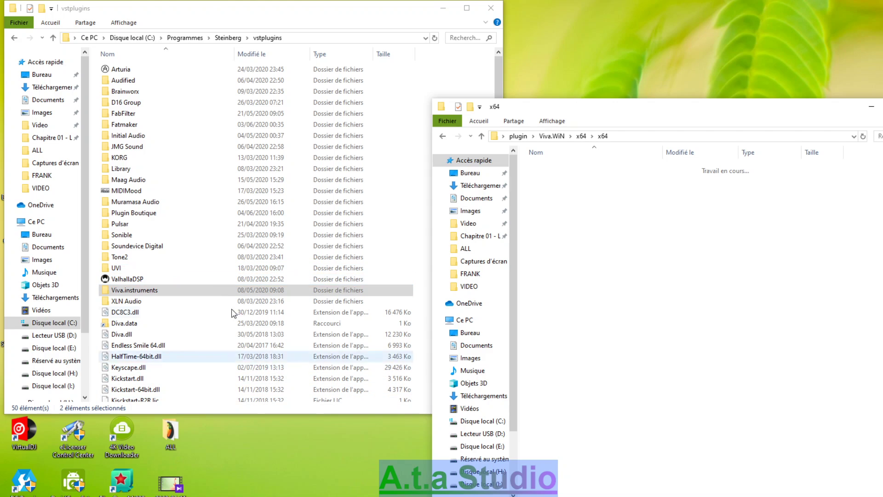
scroll(258, 243, down, 1)
scroll(257, 243, down, 6)
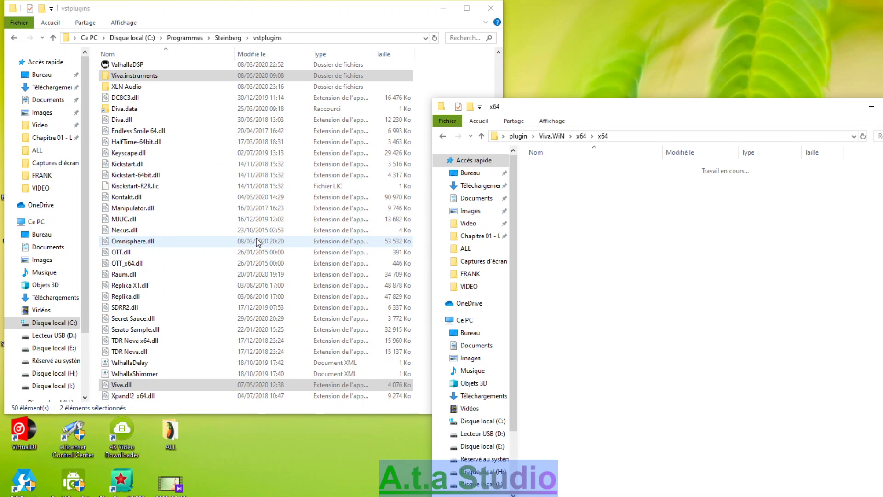
Go back to Viva.WiN, open the x32 folder and cut its Viva.instruments folder and Viva.dll.
click(443, 136)
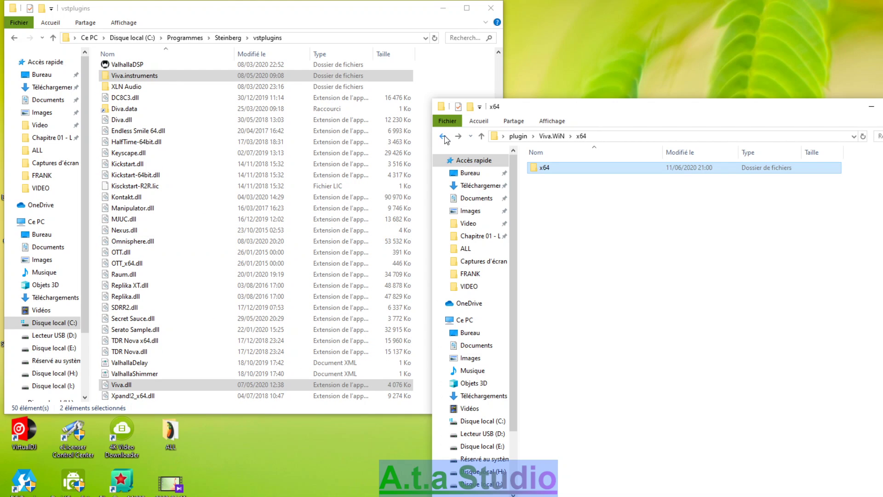
click(444, 137)
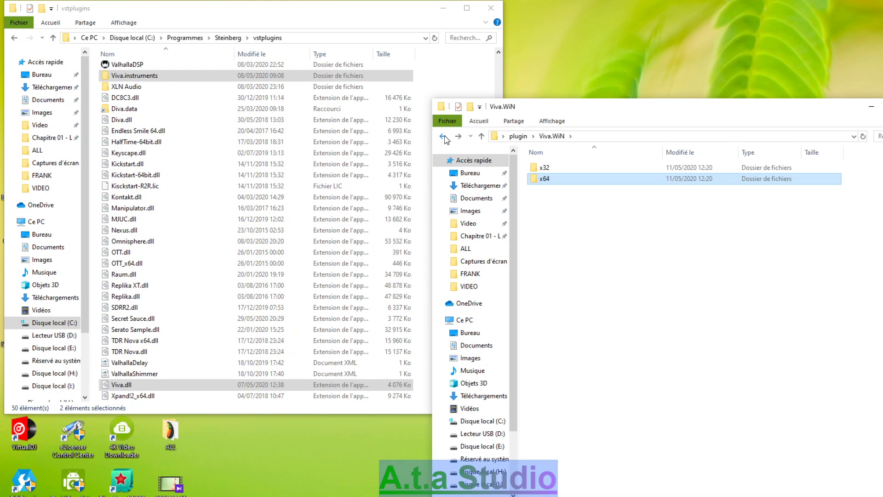
double_click(536, 168)
drag(574, 207, 543, 169)
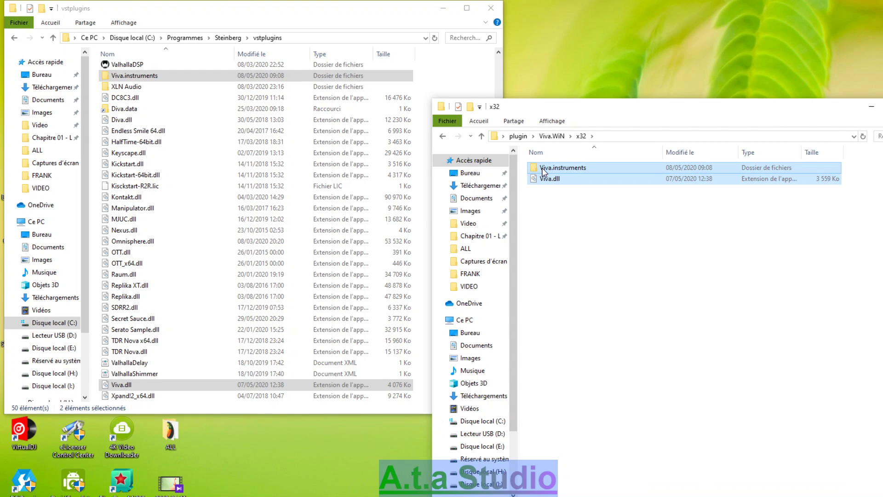
right_click(542, 168)
click(571, 339)
Go to the 32-bit plugin folder C:\Programmes (x86)\steinberg\vstplugins in the destination window.
click(14, 38)
click(14, 38)
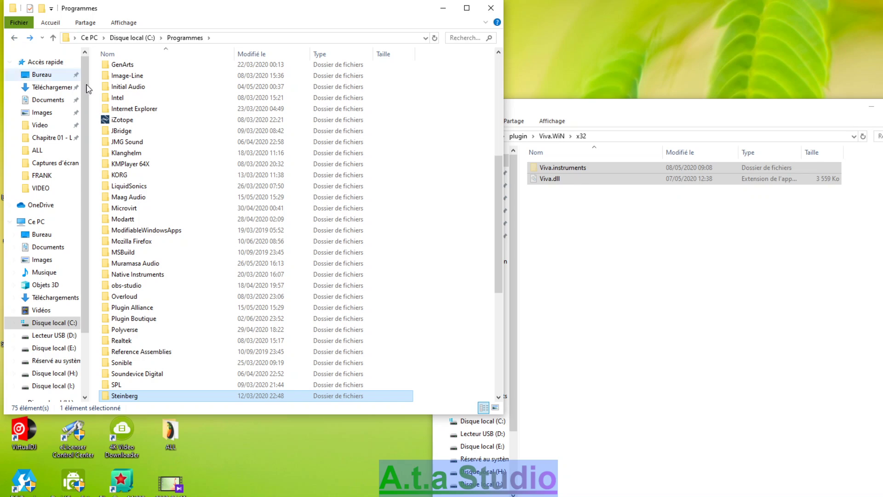
click(13, 39)
double_click(138, 147)
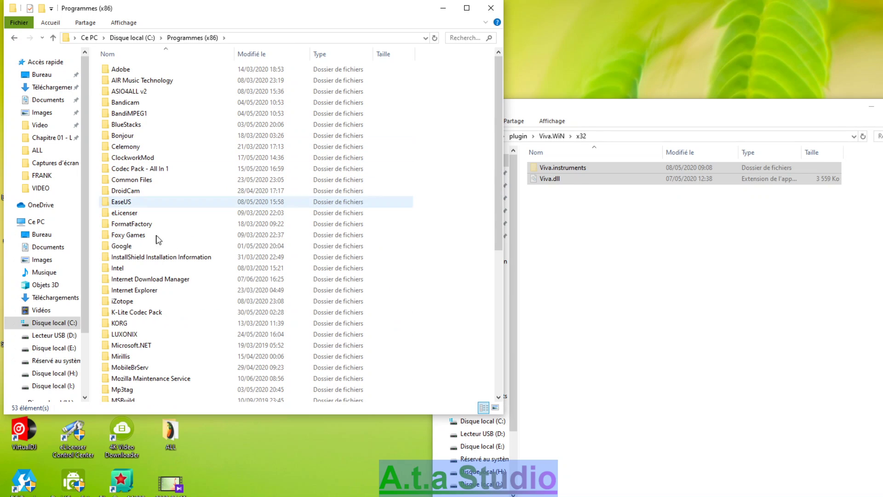
scroll(136, 357, down, 5)
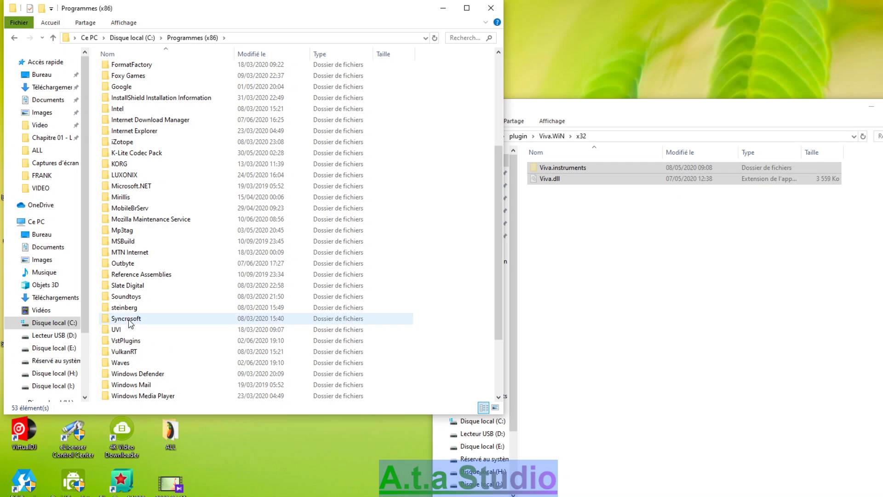
click(126, 308)
double_click(126, 308)
double_click(130, 69)
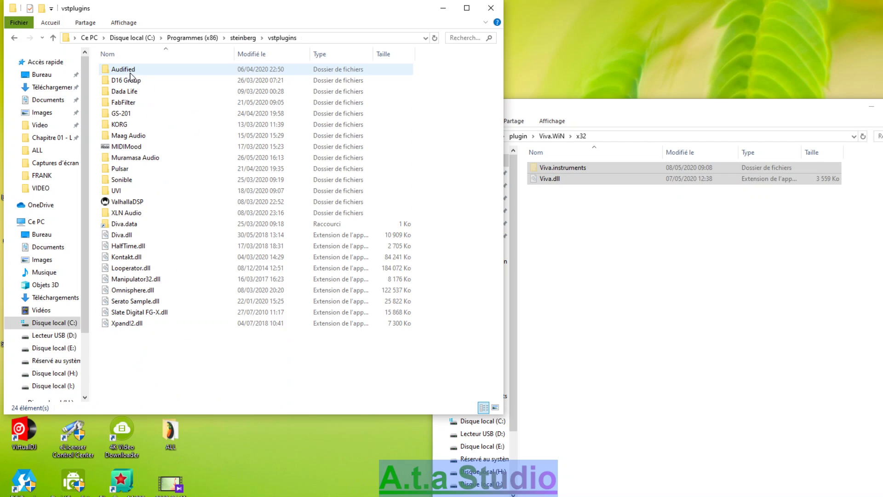
Paste the 32-bit Viva files into Programmes (x86)\steinberg\vstplugins, granting administrator permission.
right_click(156, 344)
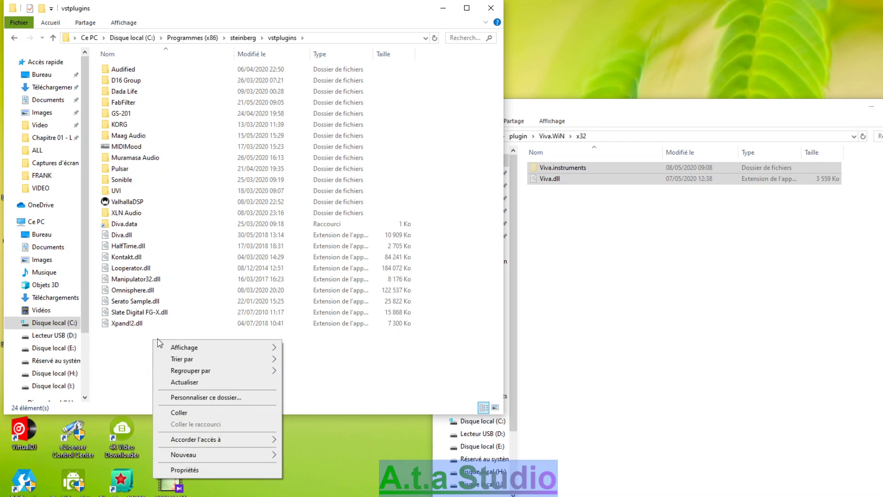
click(189, 411)
click(400, 230)
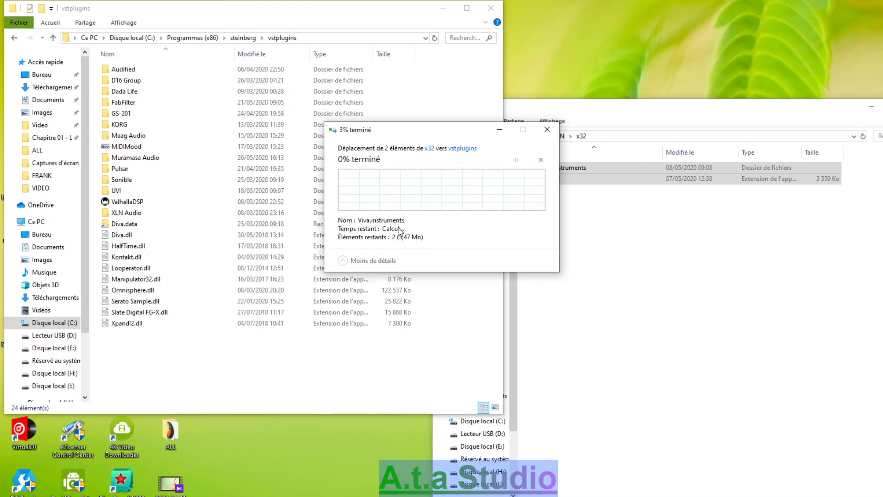
click(669, 280)
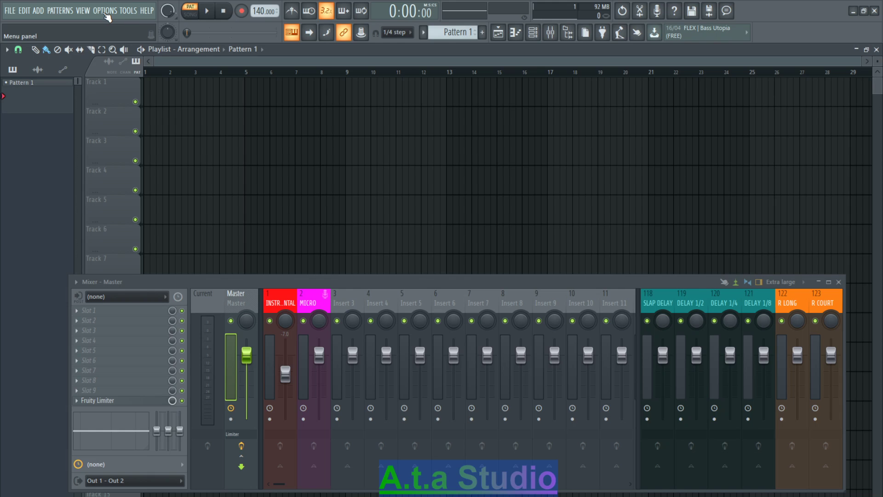
In FL Studio, scan for installed plugins with the plugin manager and filter the list by VIVA.
click(105, 11)
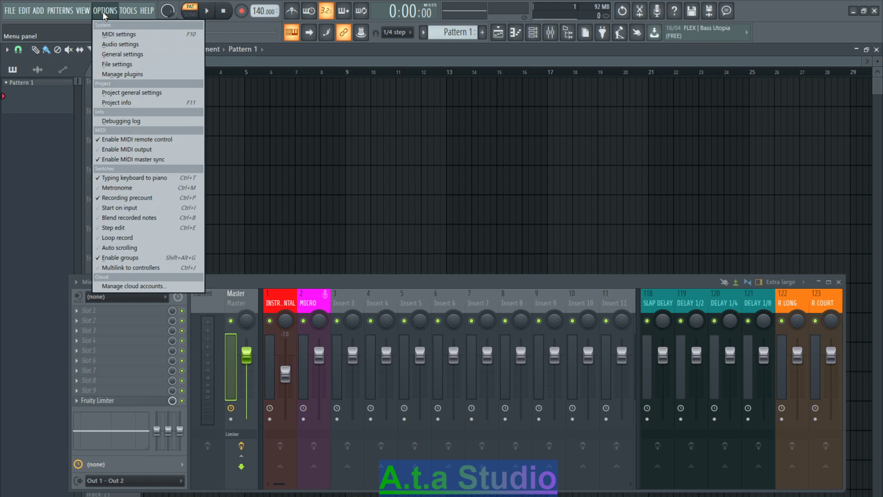
click(117, 75)
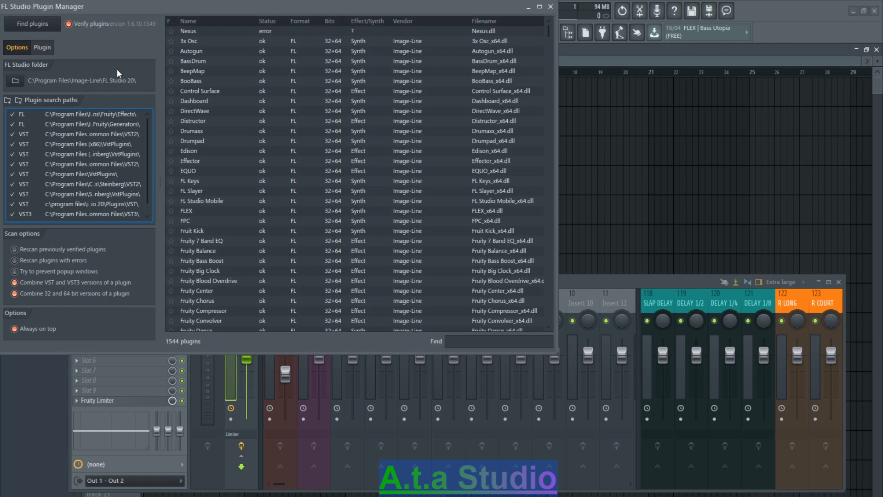
click(36, 29)
click(471, 341)
text(VIVA)
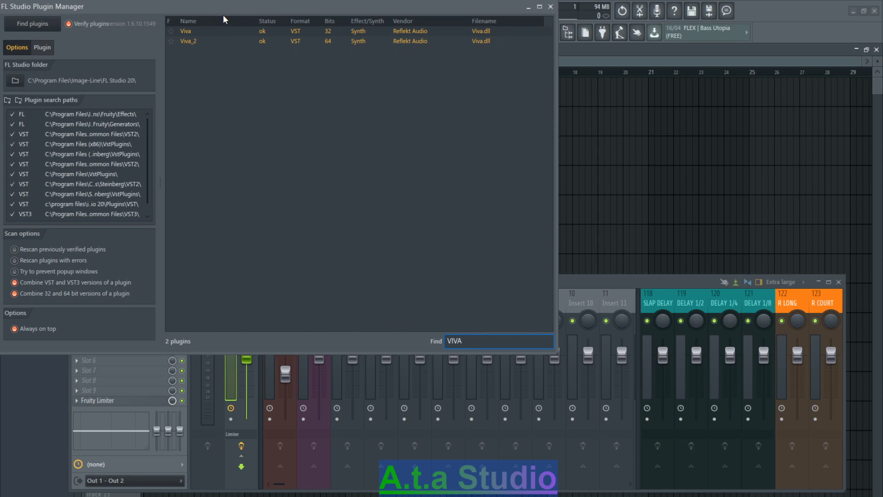
Mark both Viva and Viva_2 as favorites in the plugin manager and close it.
click(177, 32)
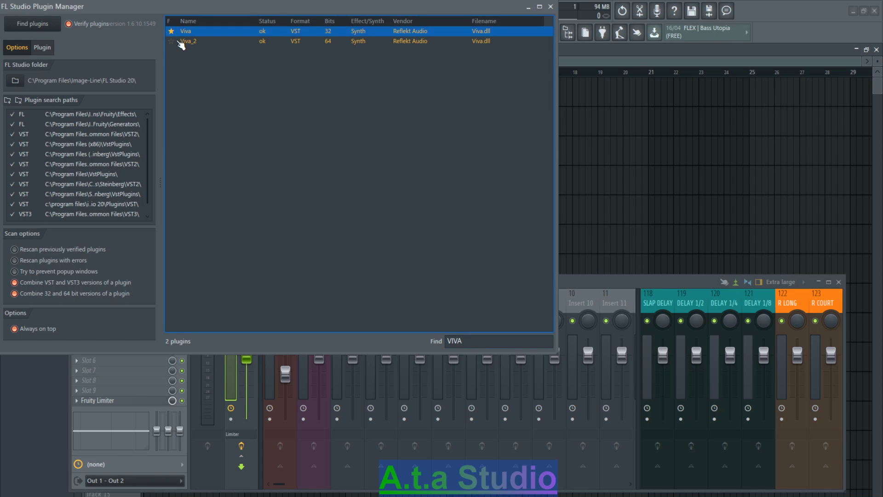
click(179, 41)
click(551, 6)
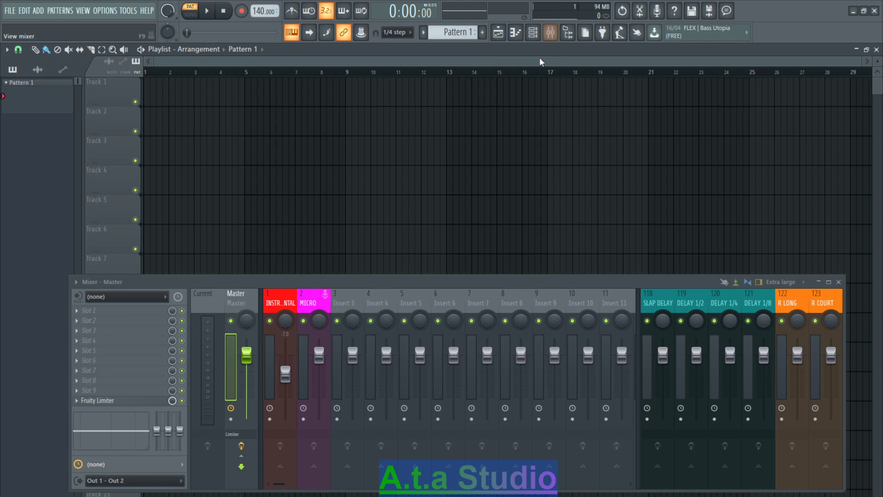
Open the channel rack and add a new channel with the Viva plugin from the synth category.
click(532, 33)
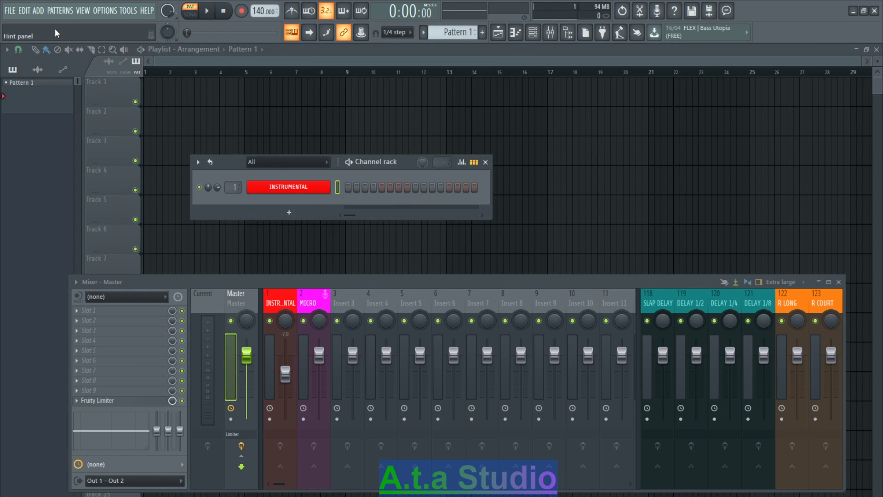
click(290, 212)
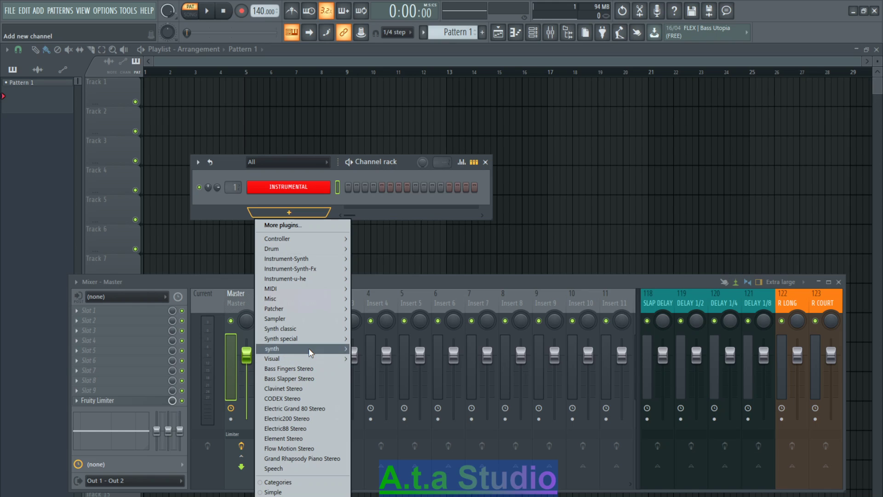
mouse_move(310, 351)
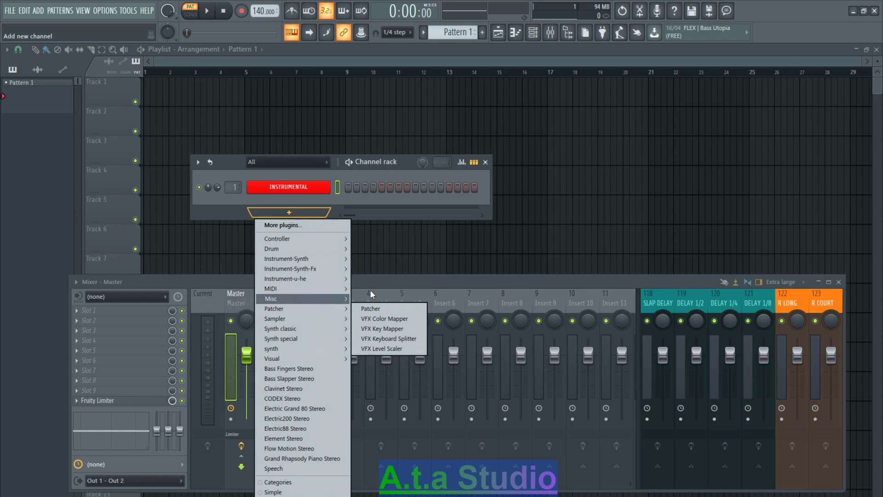
mouse_move(311, 258)
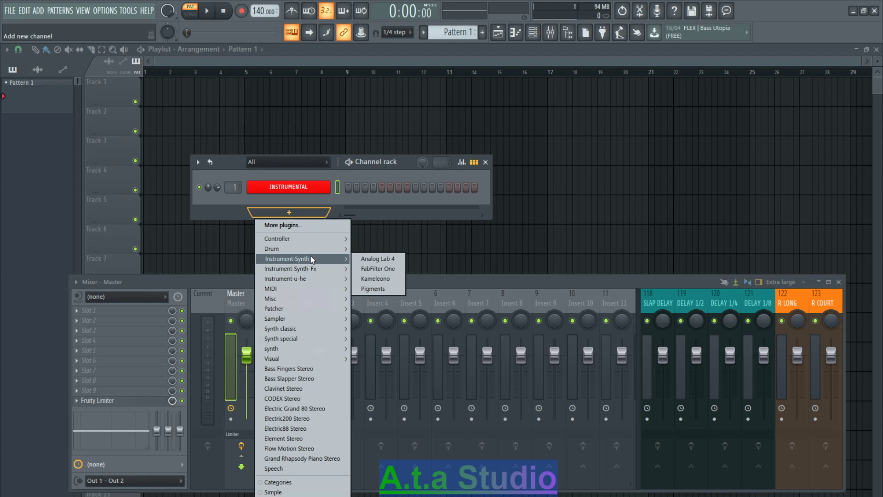
mouse_move(309, 282)
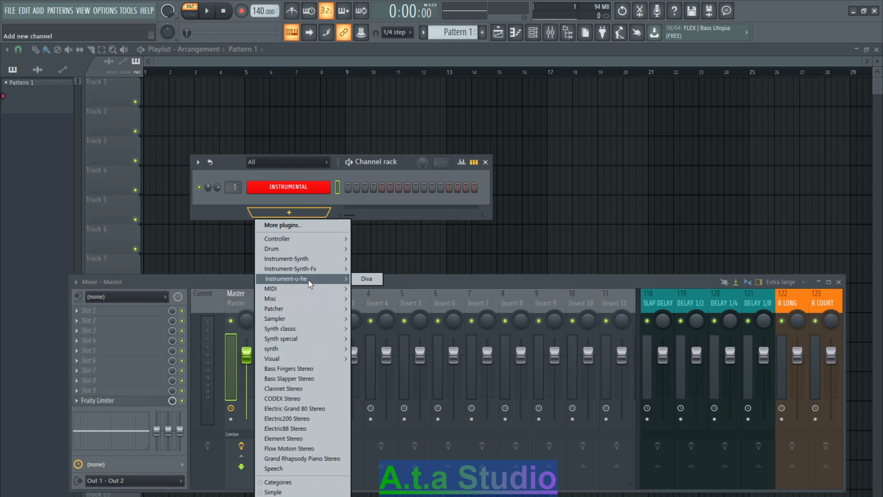
mouse_move(302, 301)
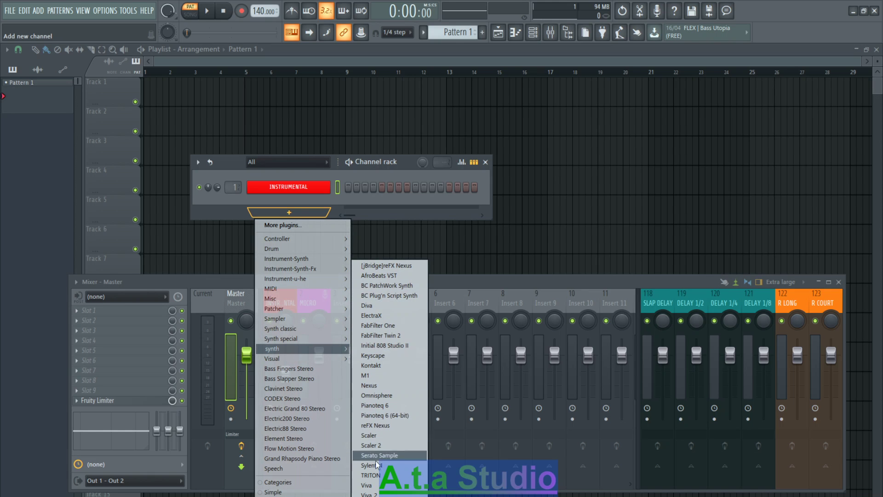
click(368, 486)
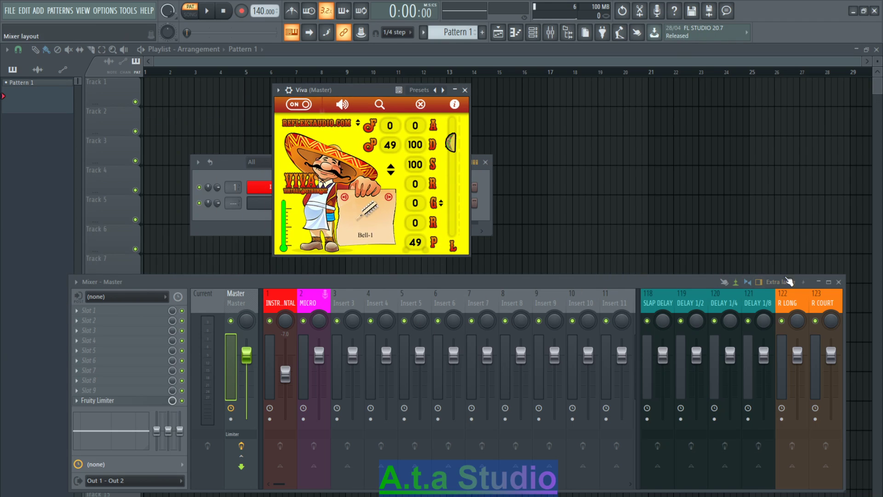
Close the mixer, restore the playlist to a smaller window and move it aside, keeping the Viva window fully in view.
click(839, 282)
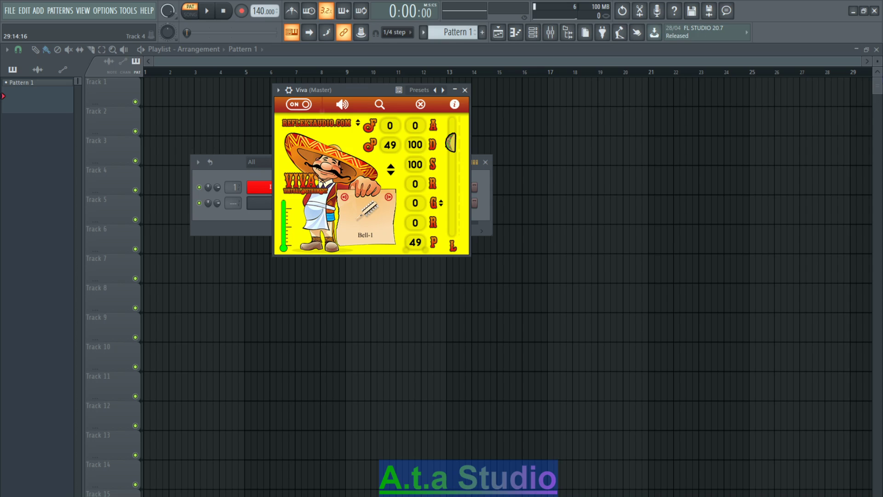
click(867, 49)
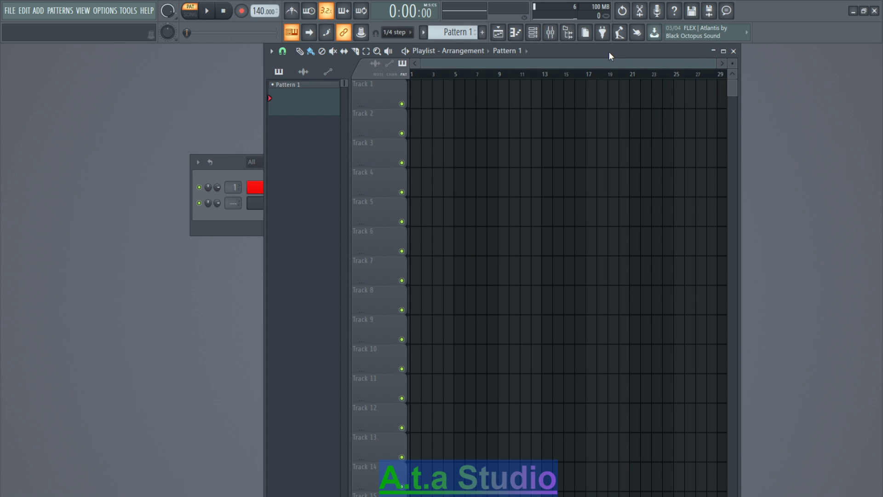
drag(610, 53, 750, 53)
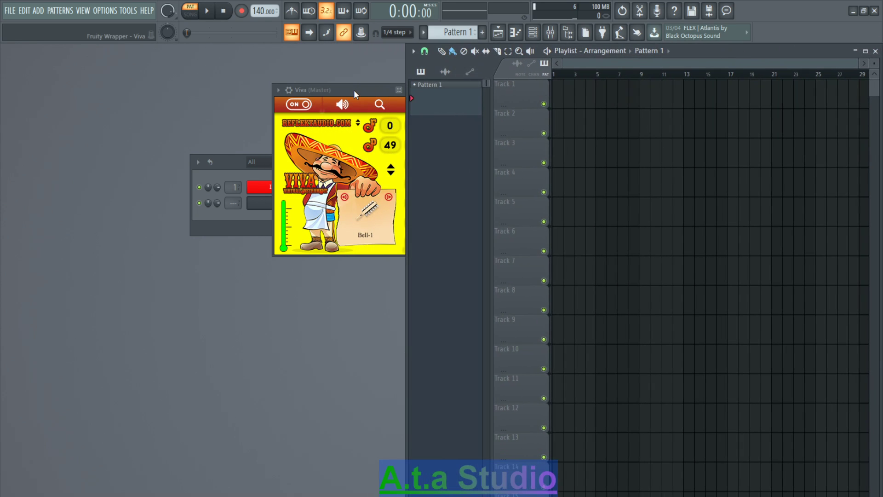
drag(354, 90, 296, 101)
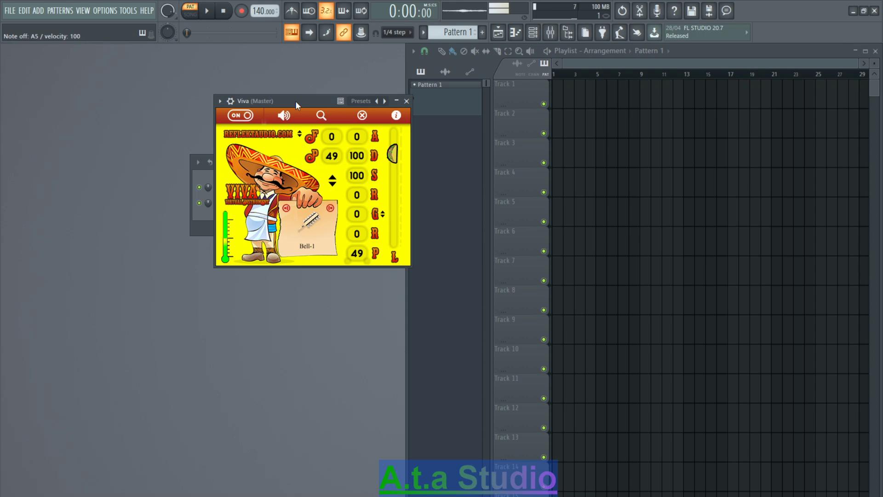
Play a few notes on Viva to test the Bell-1 sound.
key(x)
key(b)
key(n)
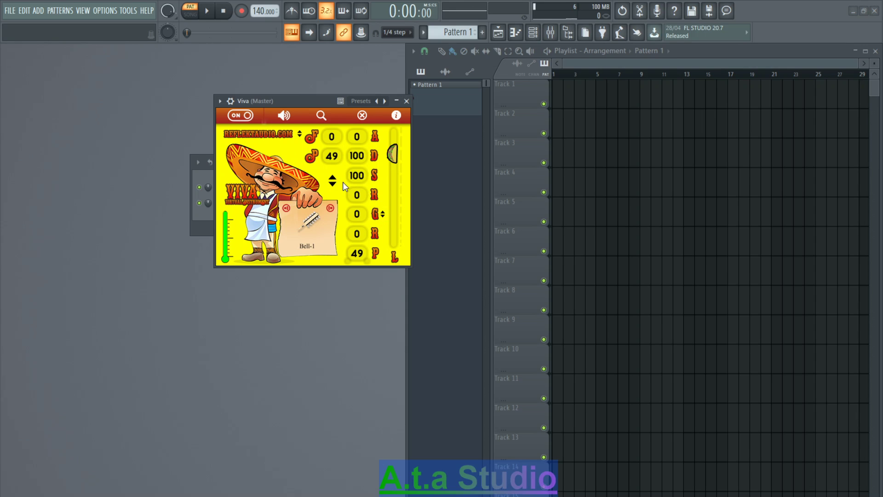
Raise Viva's L slider slightly and set the sample playback mode to Random Robin.
mouse_move(395, 160)
mouse_down()
mouse_move(401, 226)
mouse_move(394, 143)
mouse_move(404, 235)
mouse_move(393, 148)
mouse_up()
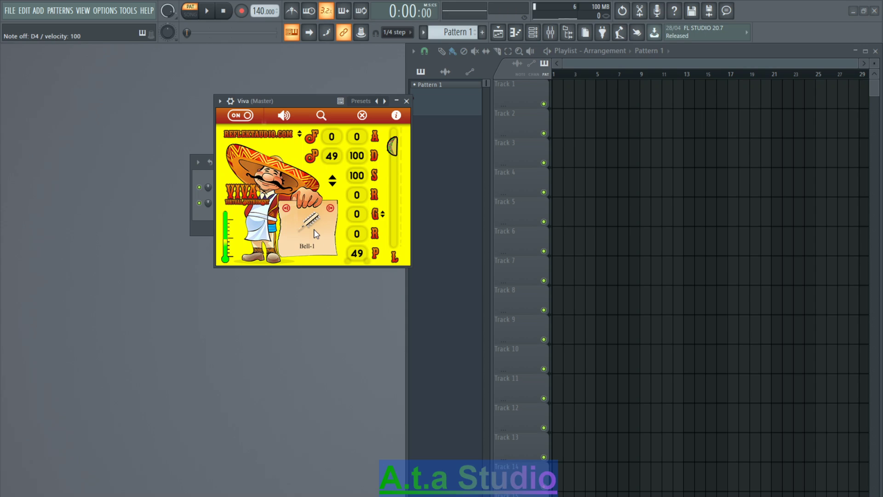
click(331, 185)
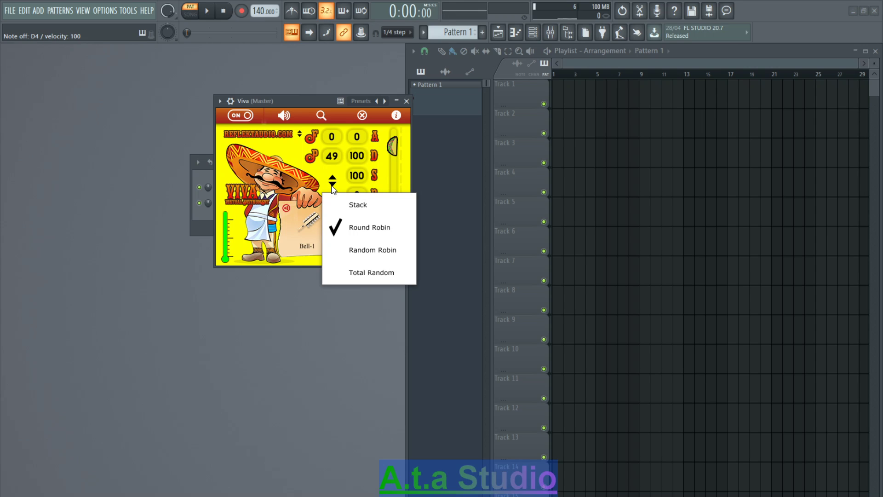
click(363, 252)
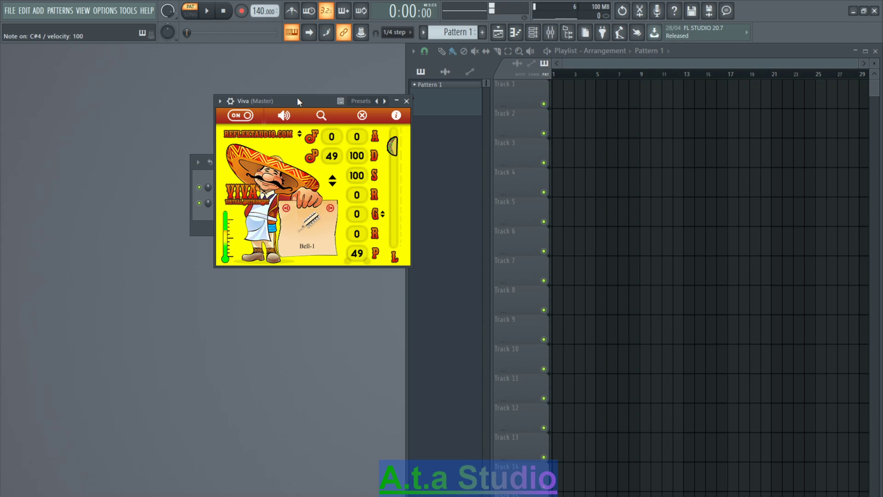